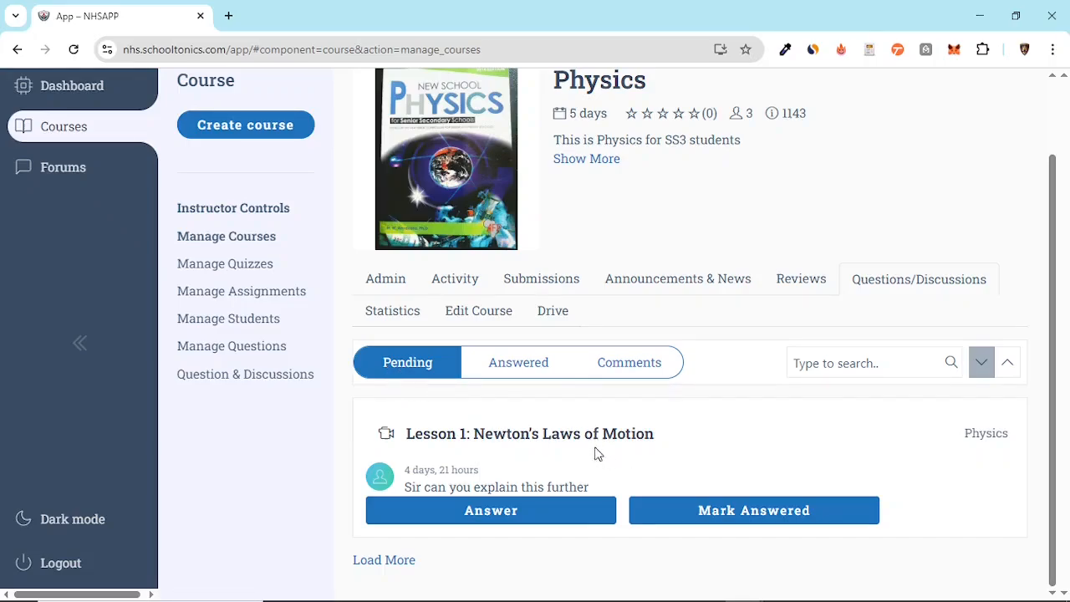
Answer the pending question on Lesson 1: Newton's Laws of Motion with the text "In class we are going dive deeper into it"
left_click(512, 372)
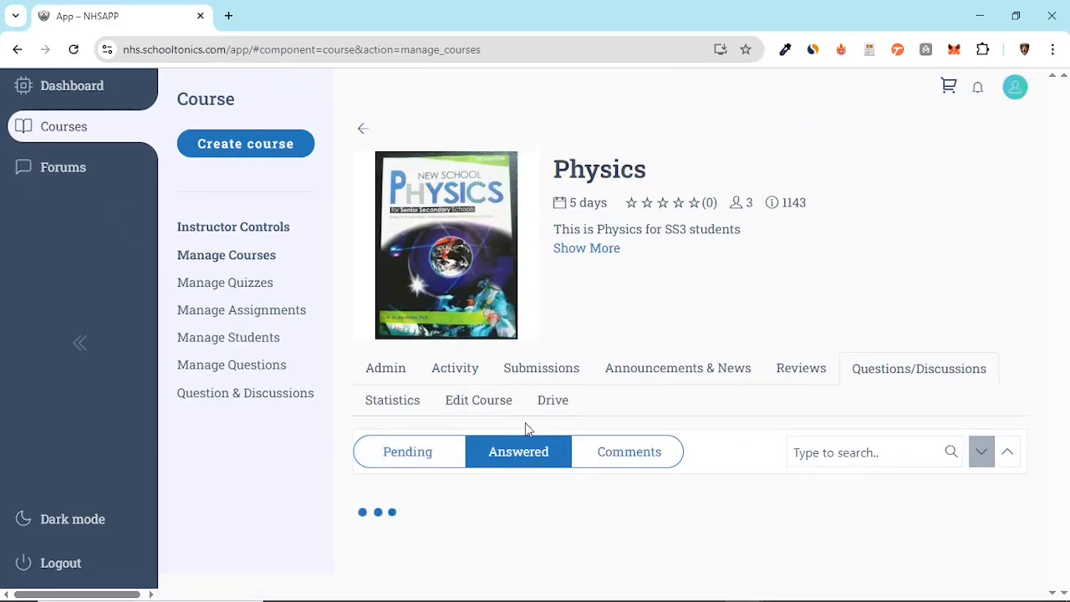
left_click(427, 464)
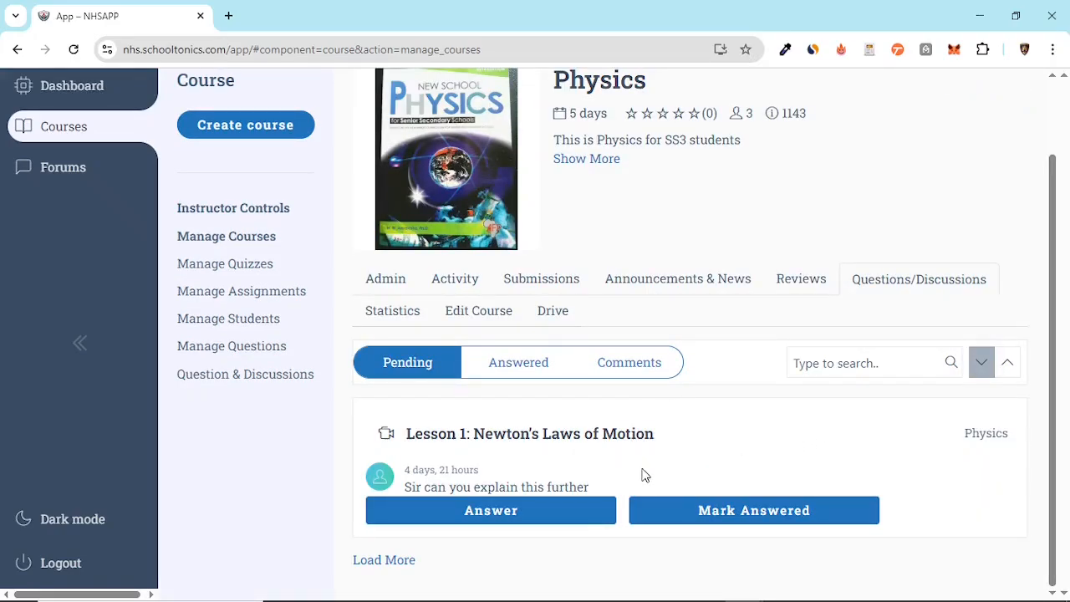
left_click(460, 513)
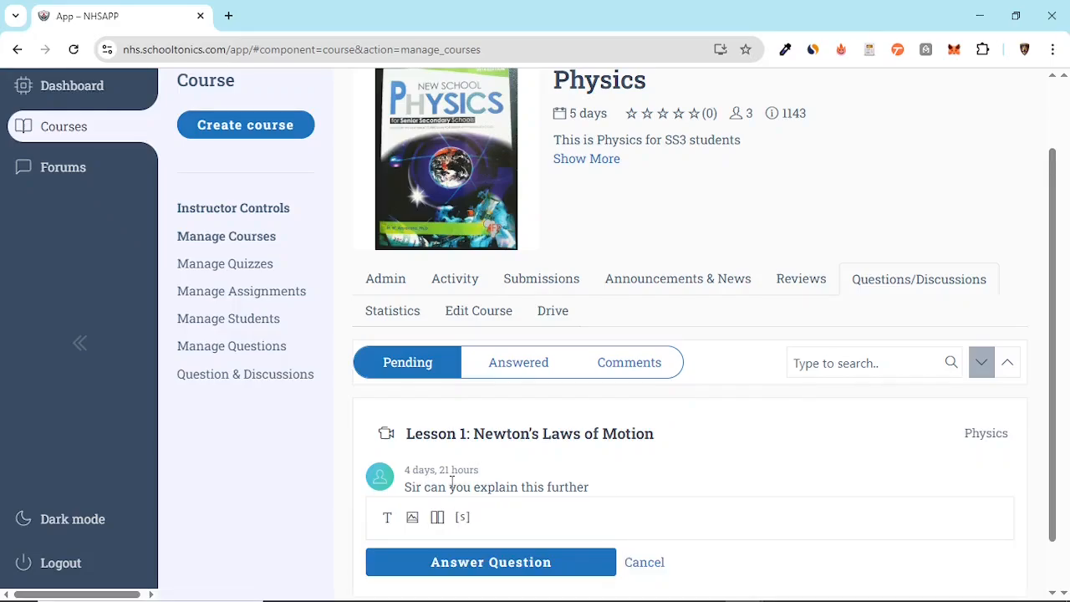
scroll(456, 468, "down", 1)
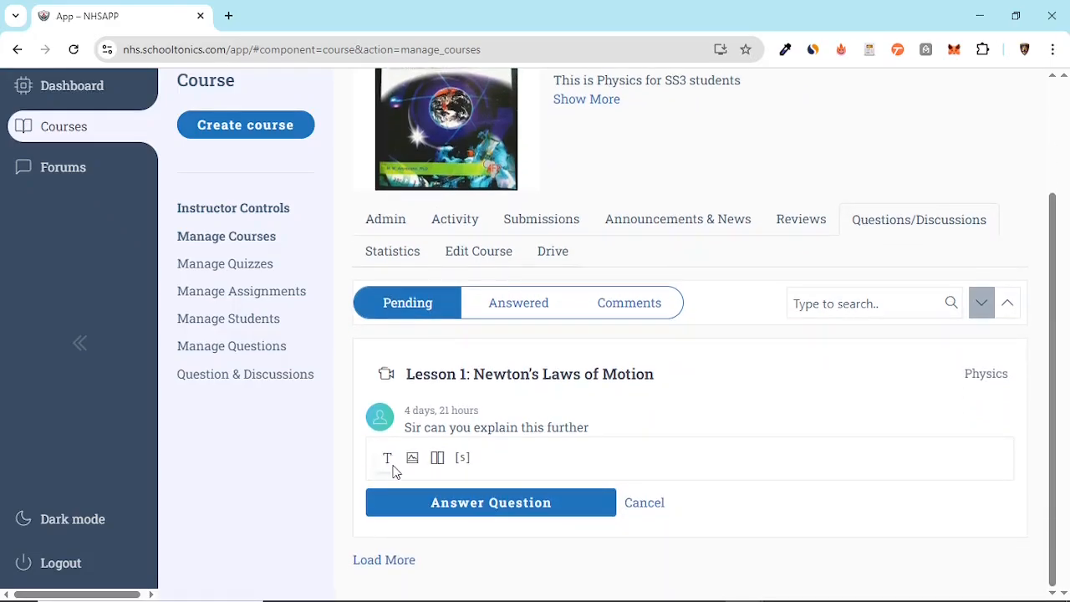
left_click(388, 465)
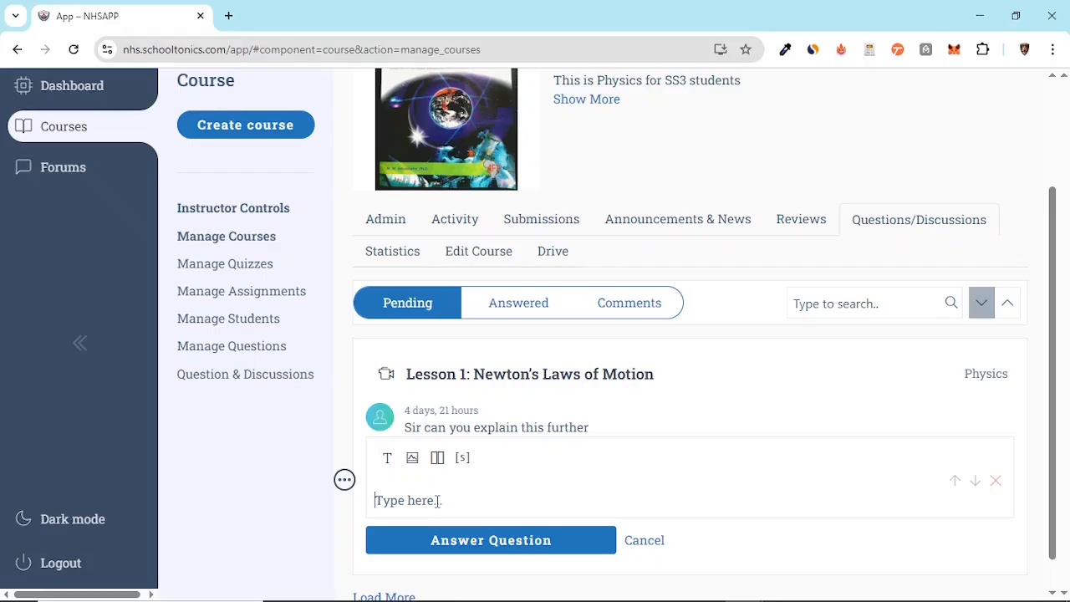
left_click(436, 501)
type("In class we are go")
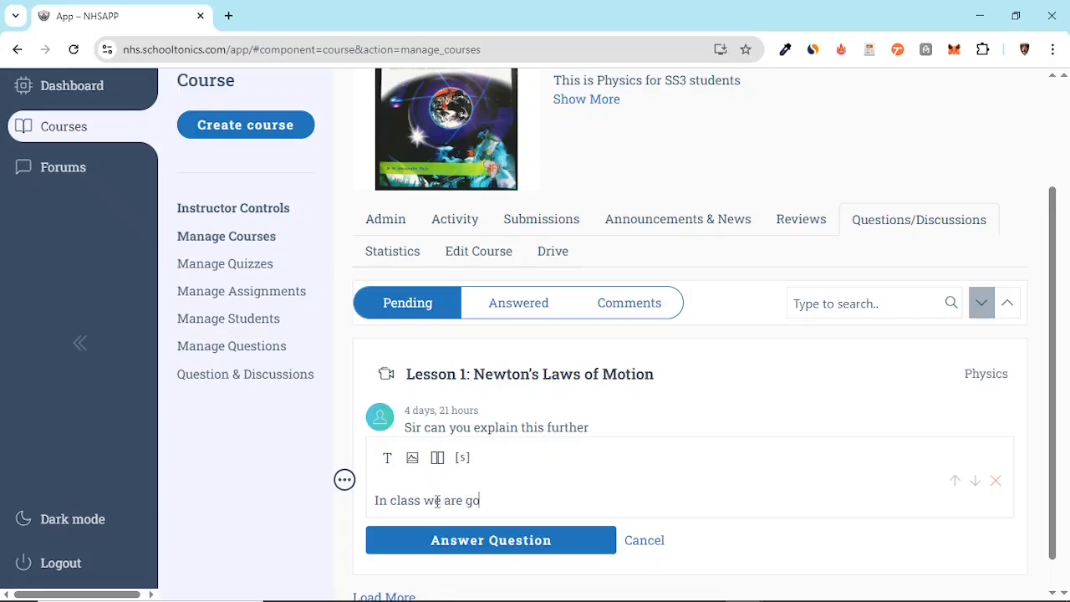
type("ing ")
type("dive de")
type("e")
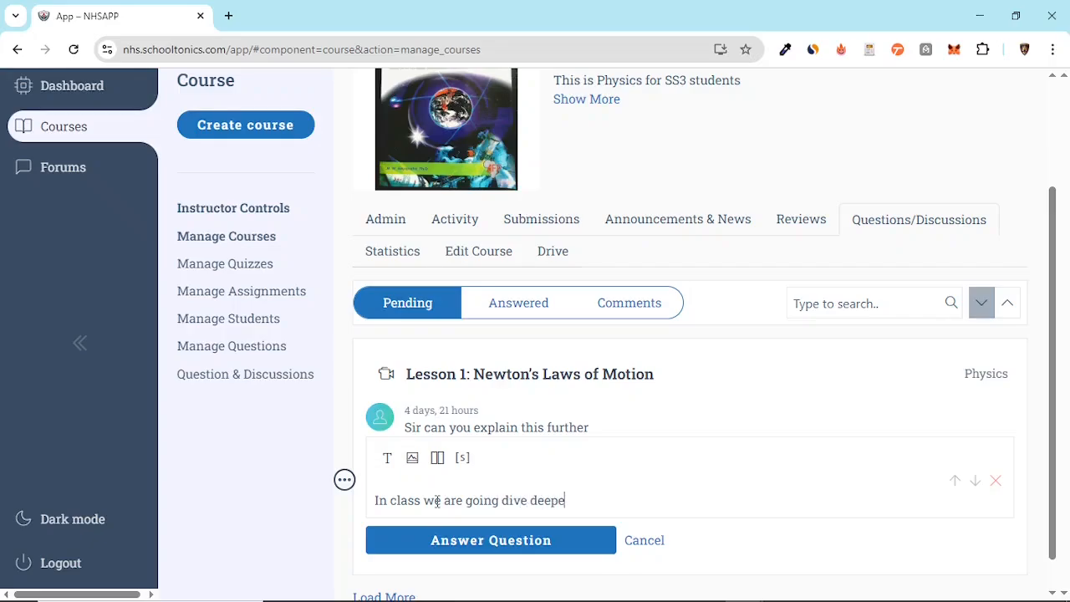
type("ppr into it")
left_click(493, 552)
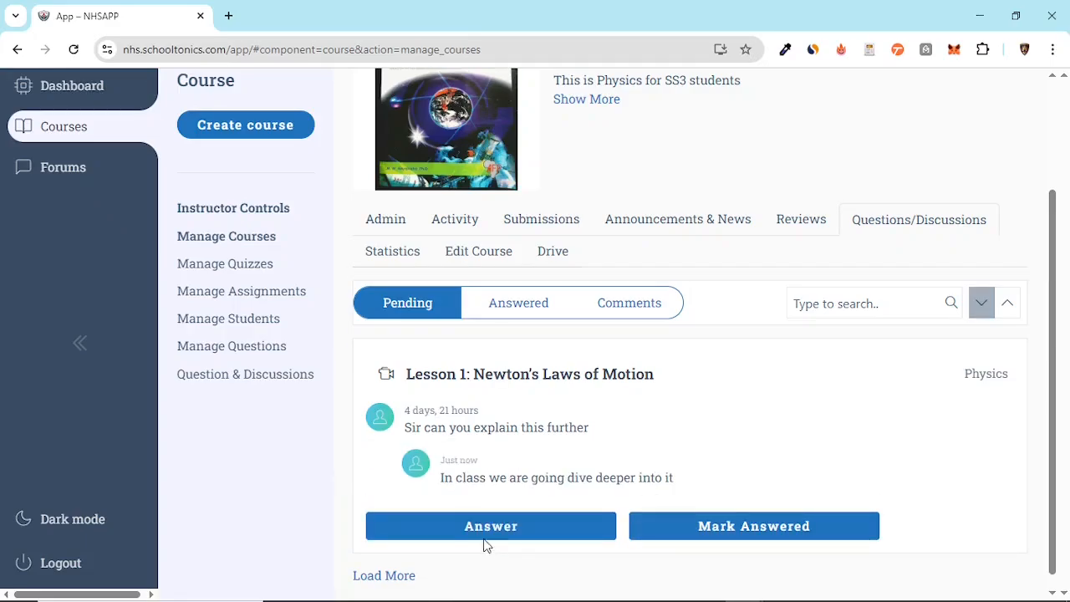
Mark the Newton's Laws of Motion question as answered and view it among the answered questions
left_click_drag(473, 478, 624, 484)
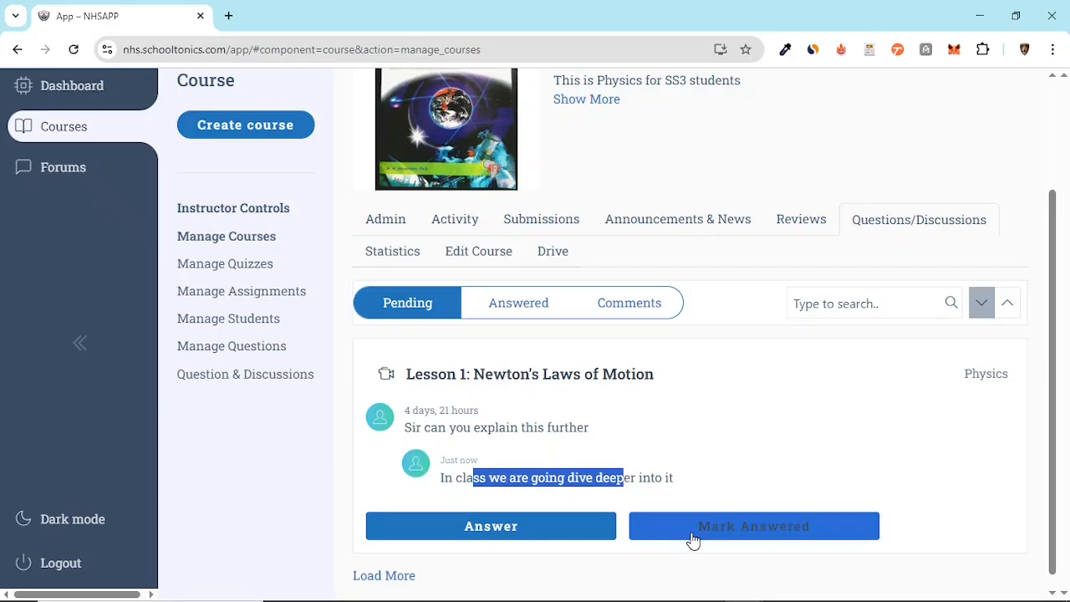
left_click(699, 530)
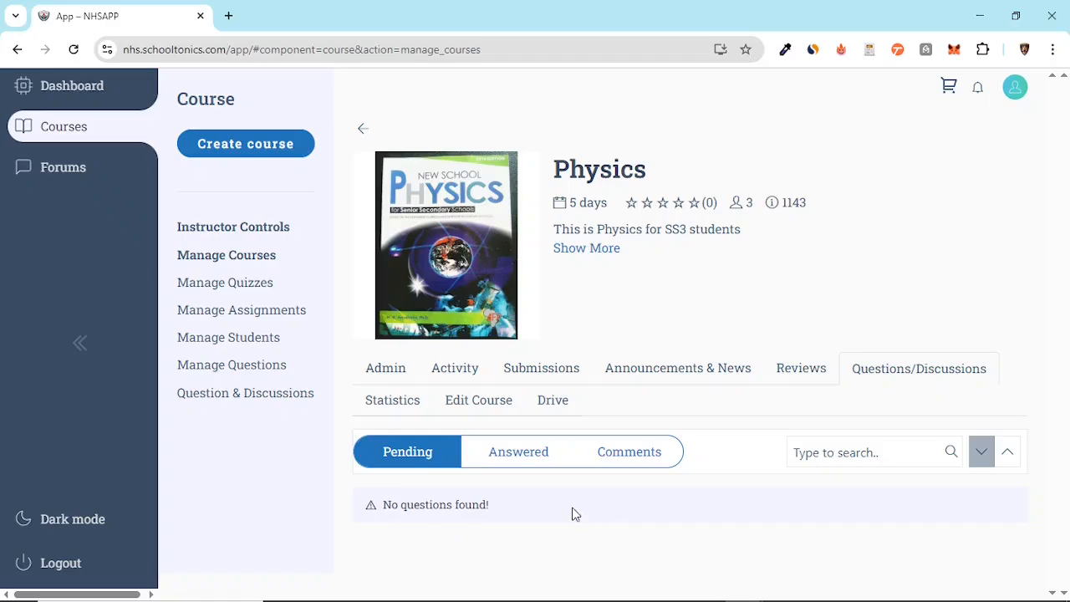
left_click(520, 460)
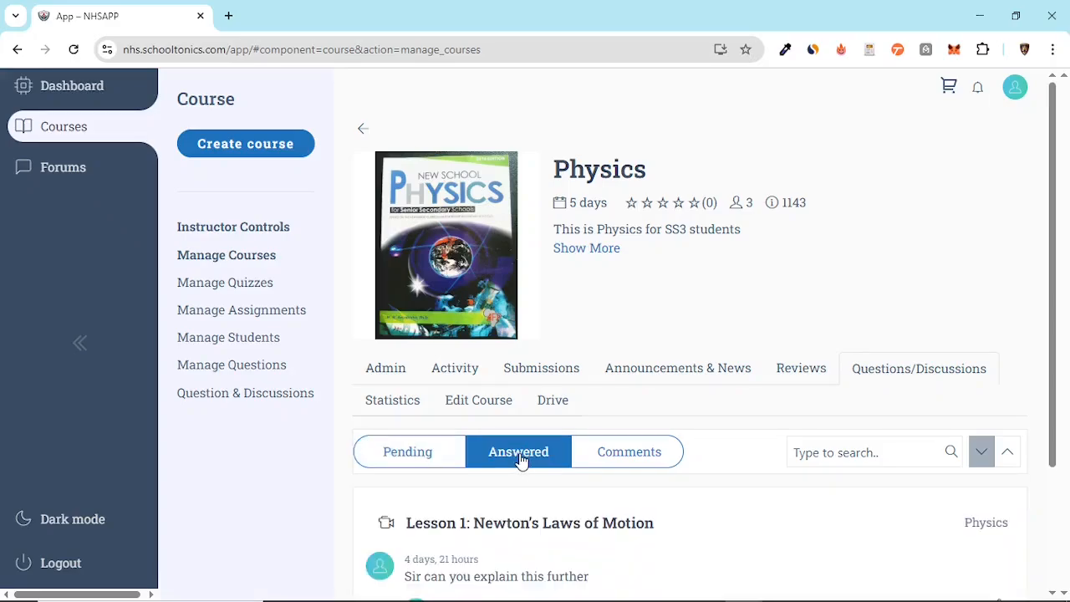
scroll(520, 461, "down", 2)
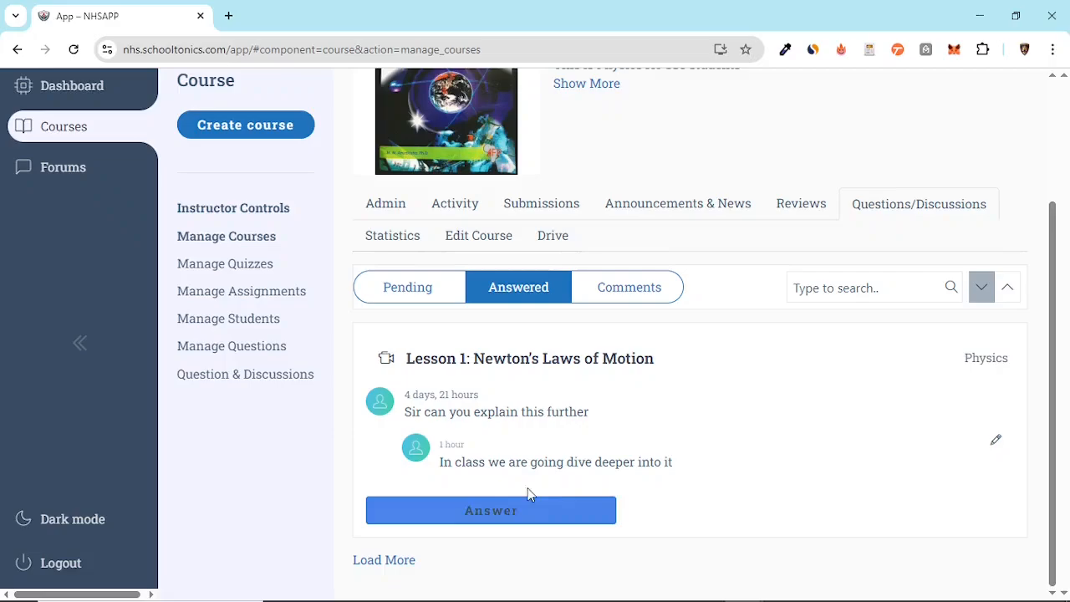
Open the posted answer to the Newton's Laws of Motion question for editing and resubmit its text
left_click(996, 443)
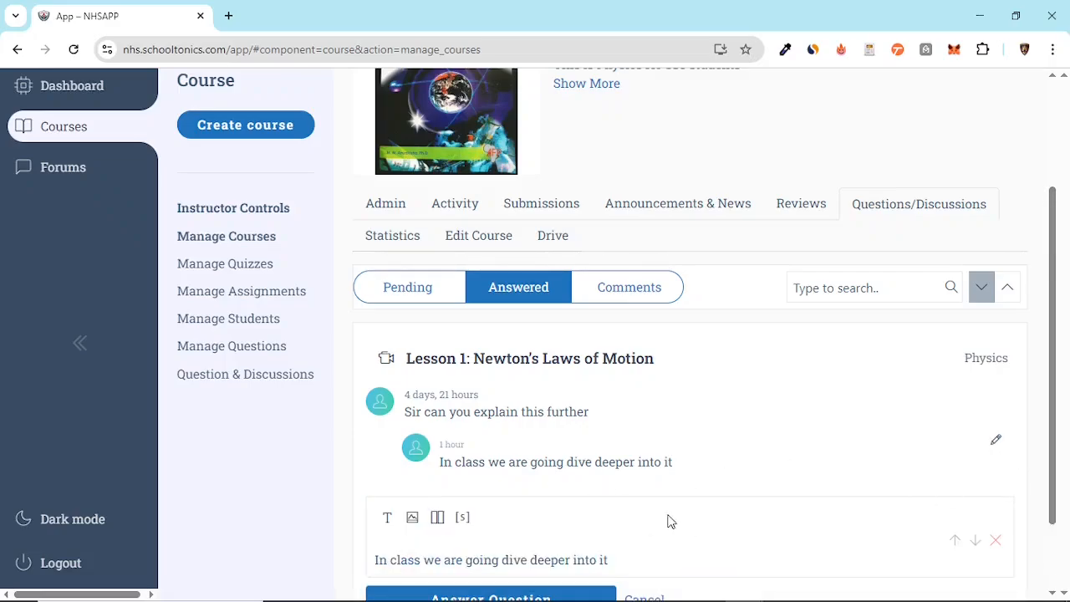
scroll(669, 521, "down", 2)
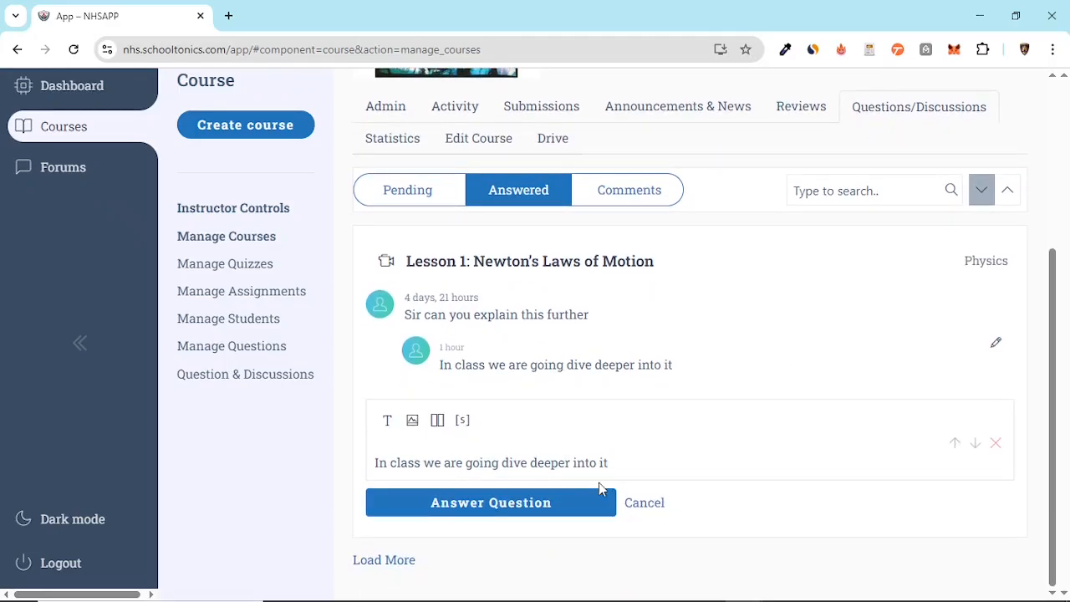
left_click(553, 519)
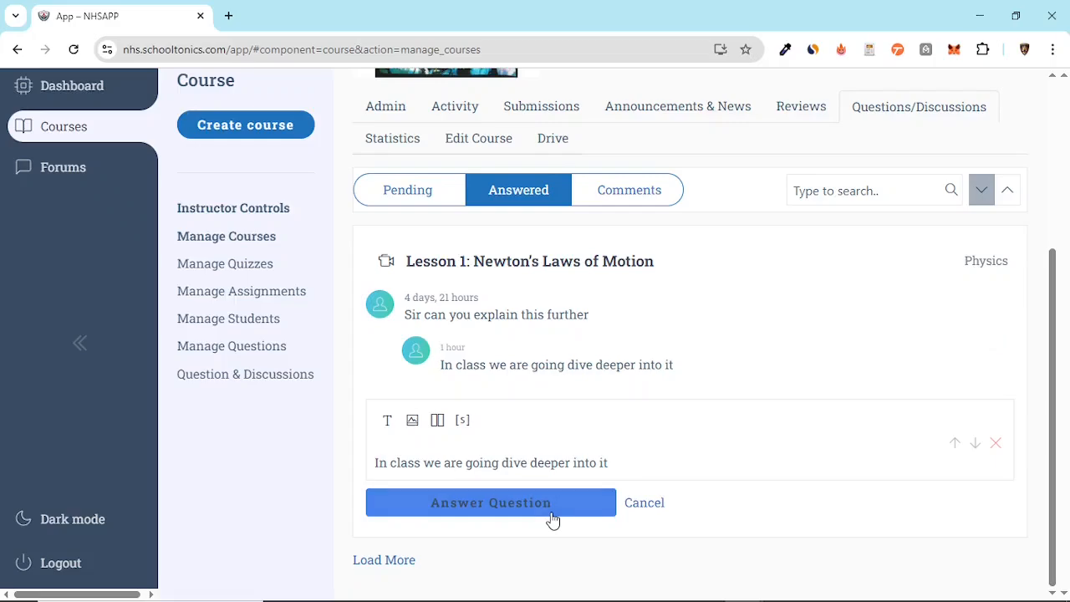
Start a news item for the Physics course with the title "We will having test on monday"
scroll(831, 416, "up", 4)
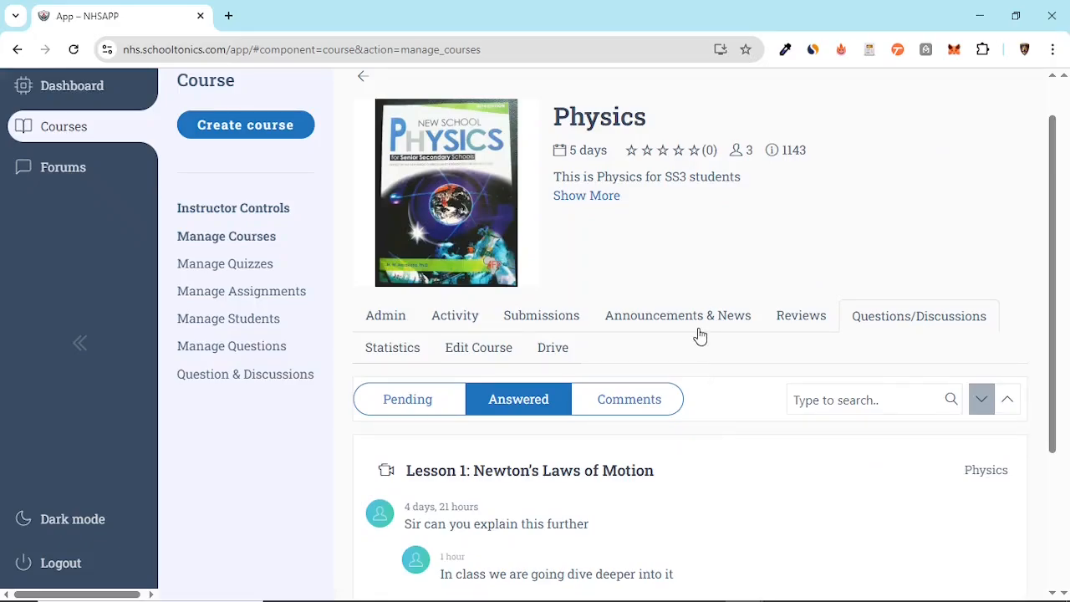
left_click(674, 318)
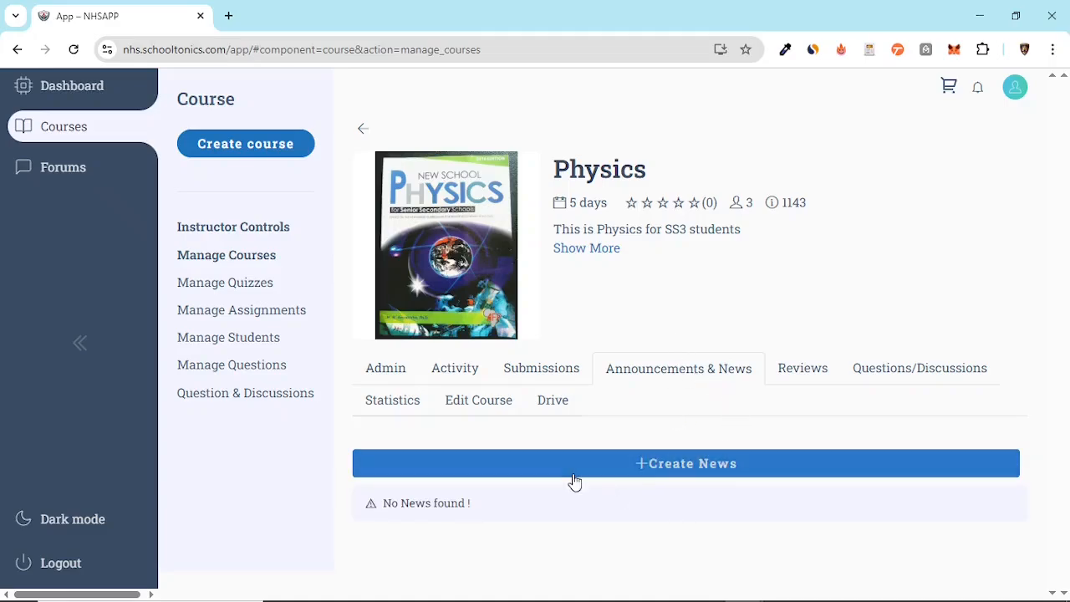
left_click(664, 476)
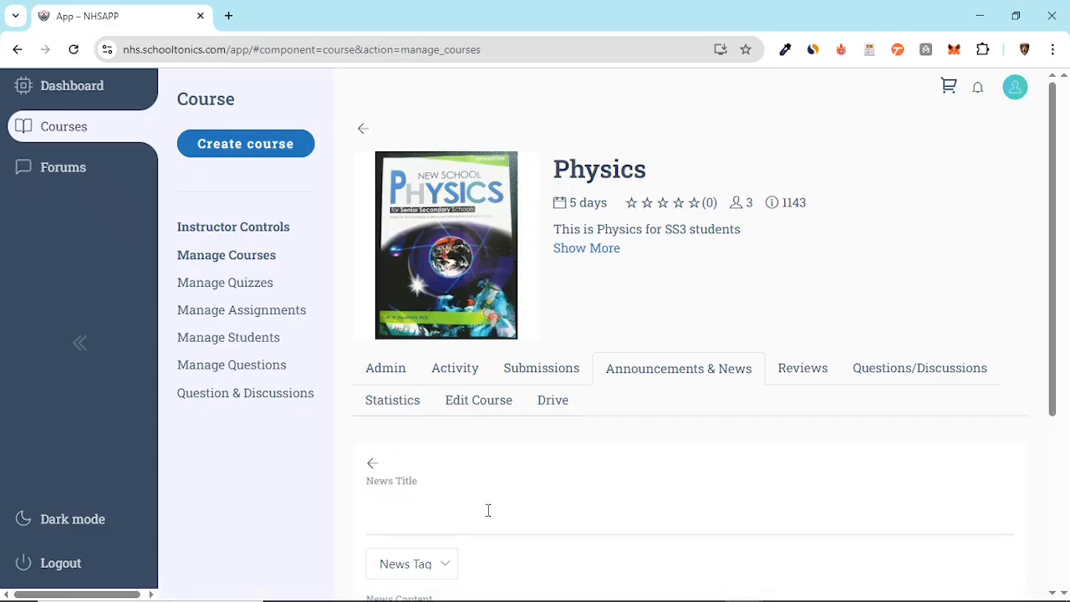
scroll(552, 501, "down", 3)
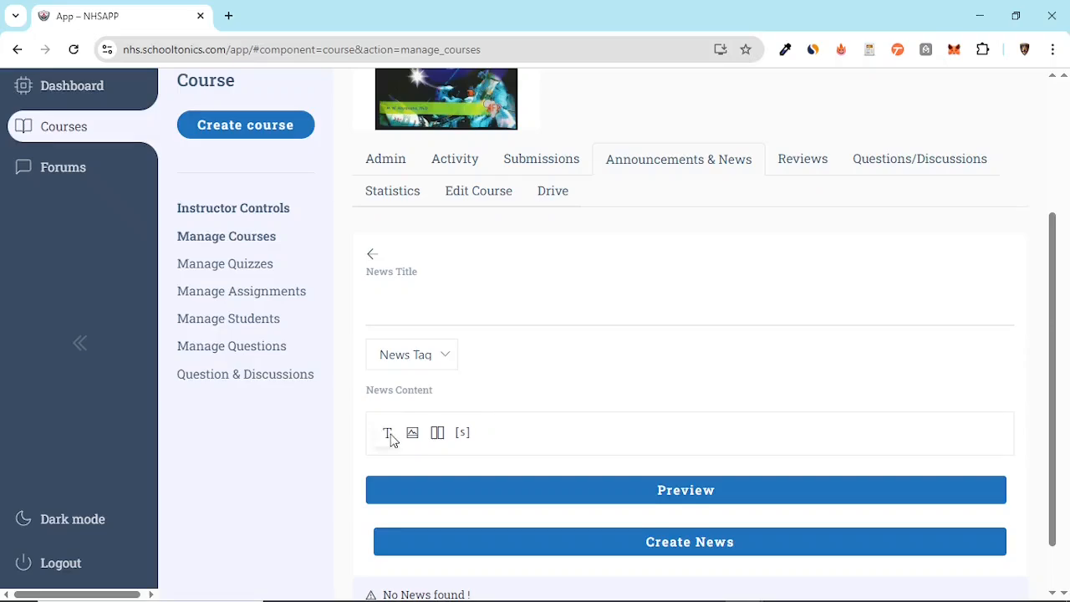
left_click(410, 313)
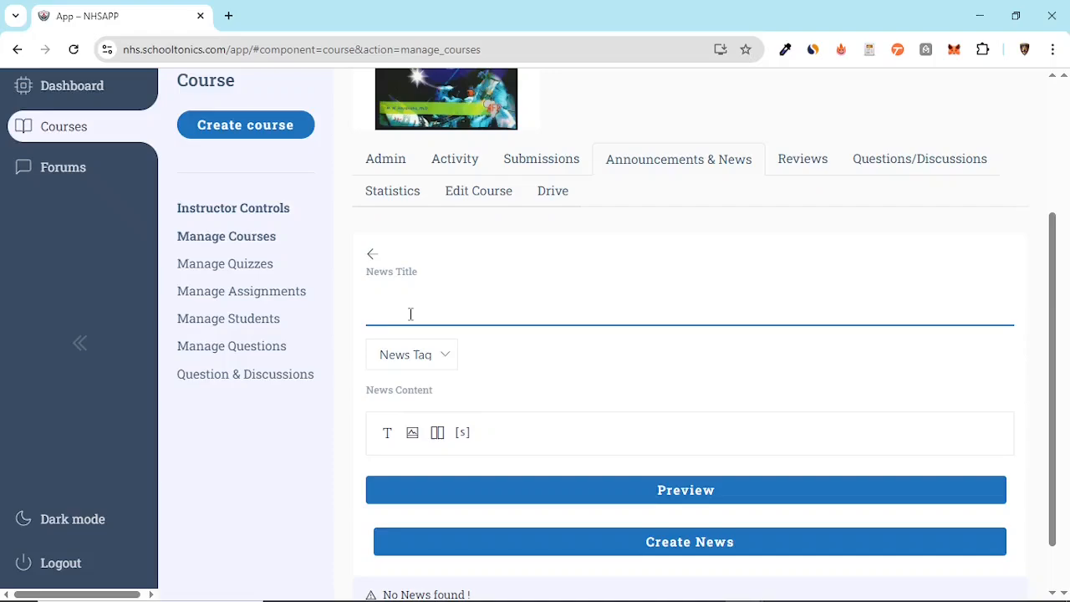
type("V")
type("W")
type("e will havin")
type("g te")
type("st on mo")
type("ndat")
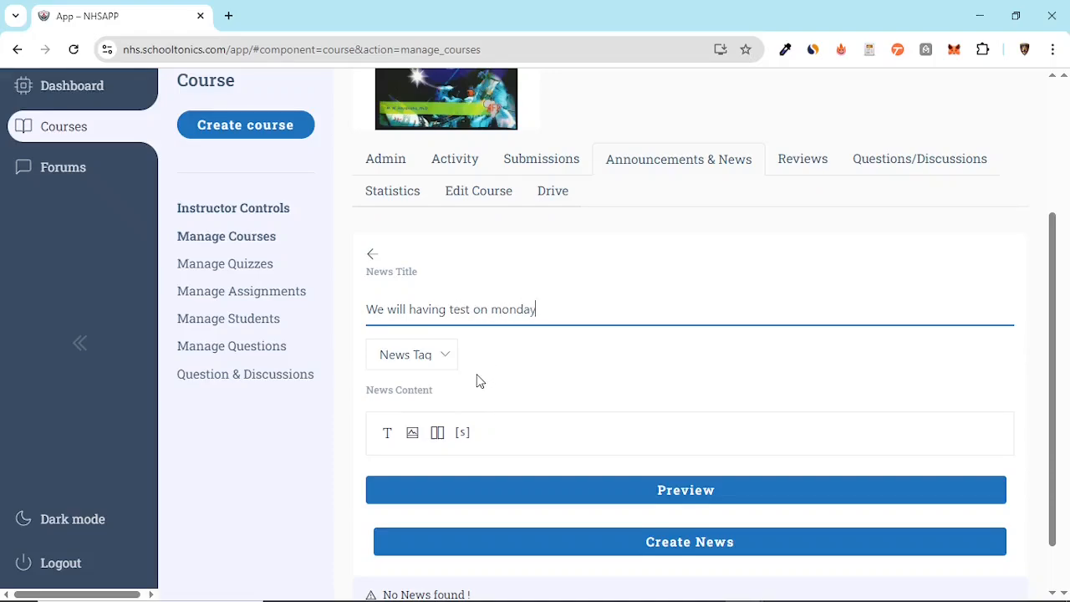
Add a text block reading "Test on monday" as the news content and publish the news item
left_click(492, 422)
left_click(389, 435)
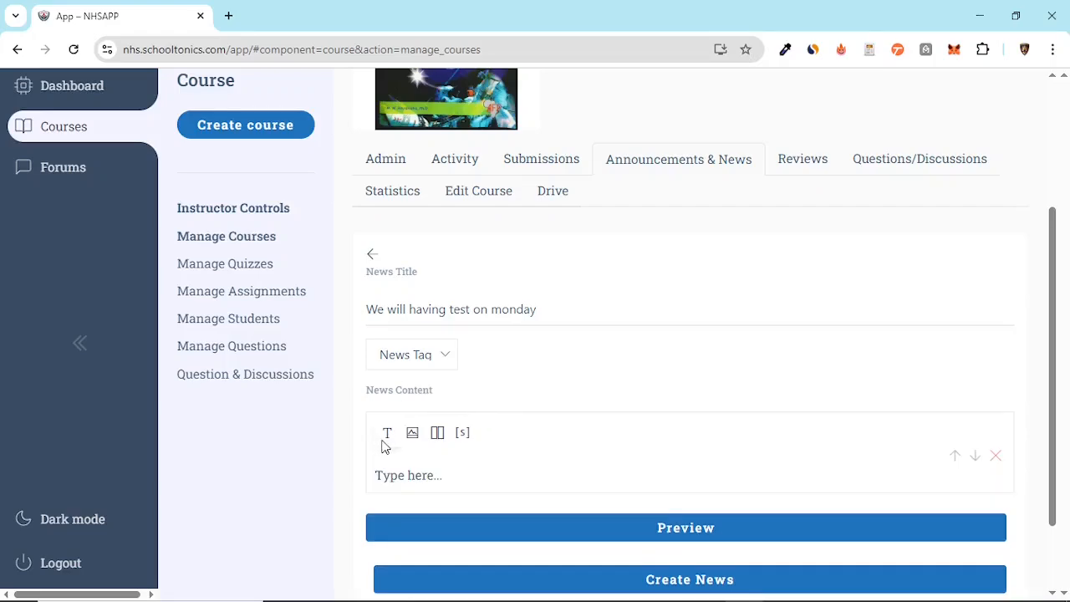
left_click(378, 474)
type("Test on monday")
scroll(590, 268, "down", 2)
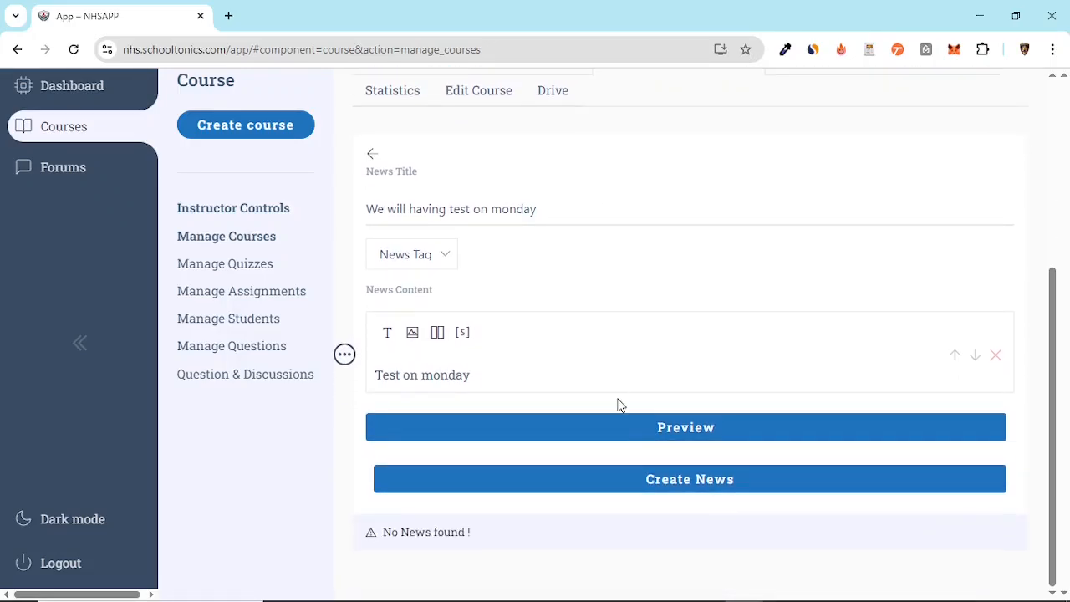
left_click(628, 491)
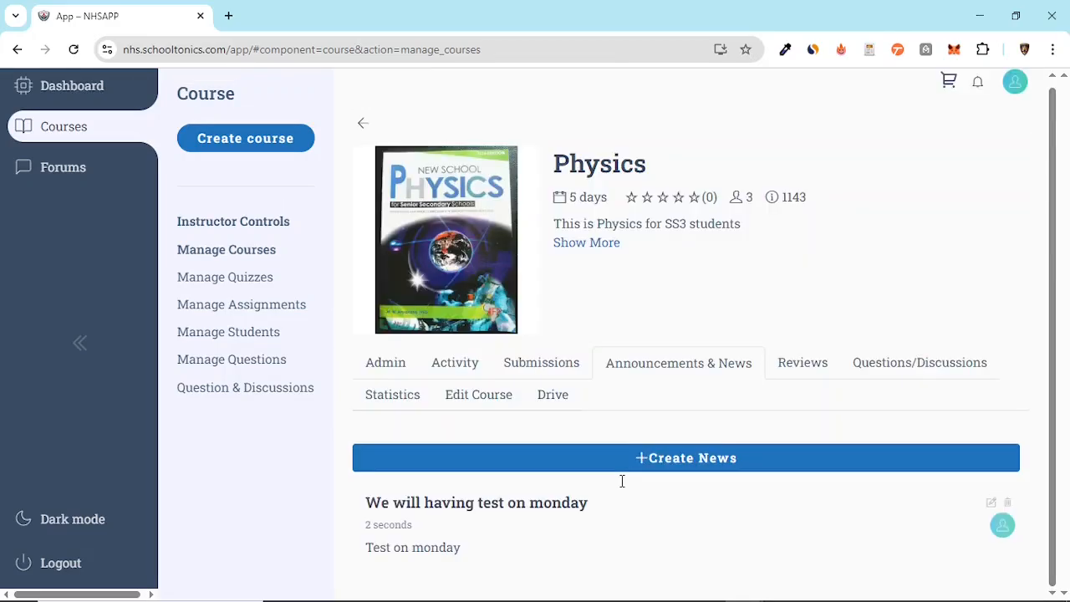
left_click_drag(406, 502, 567, 519)
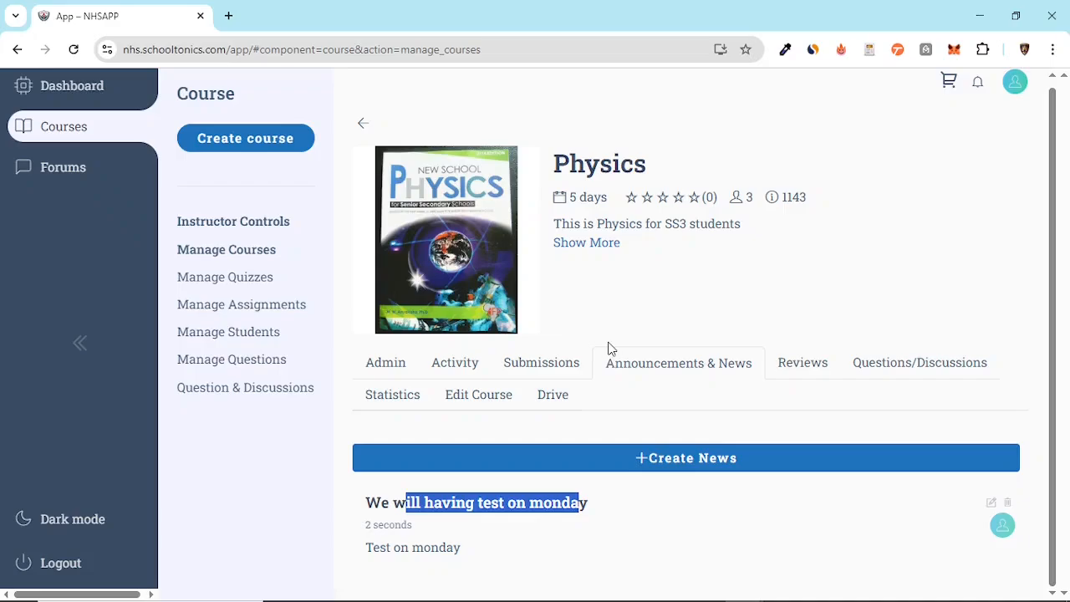
Show the course's assignment submissions pending evaluation for the module "Solve numerical problems on motion and electricity"
left_click(526, 362)
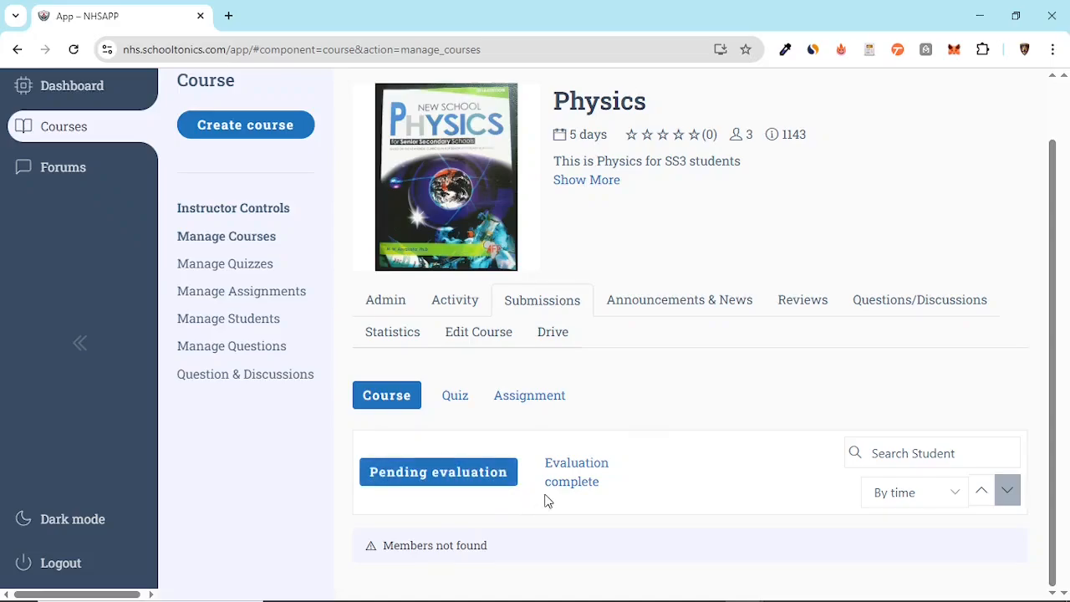
left_click_drag(383, 548, 437, 549)
left_click(529, 396)
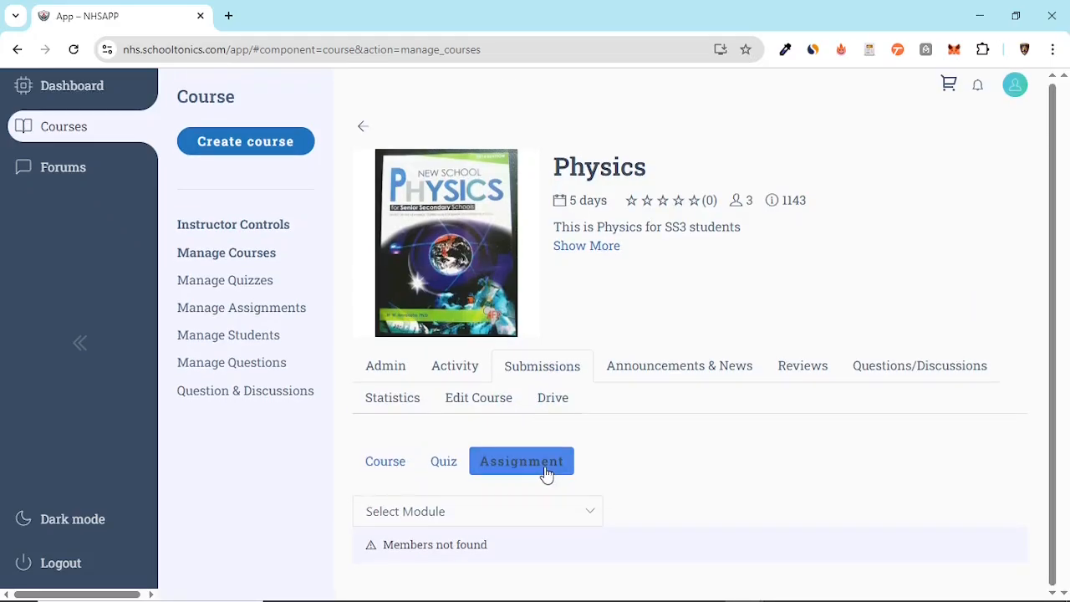
left_click(540, 507)
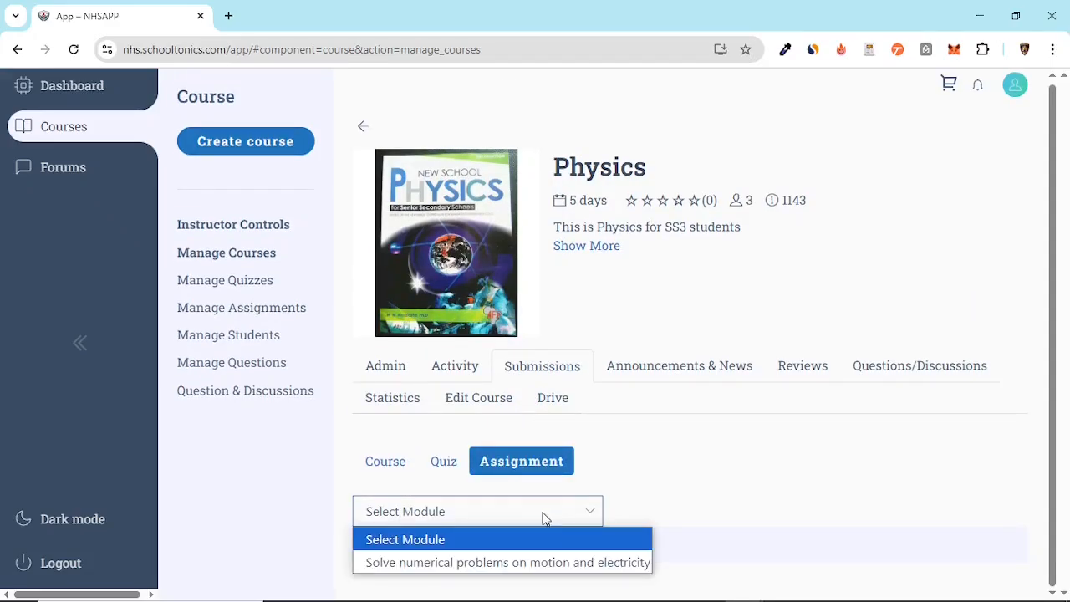
left_click(527, 573)
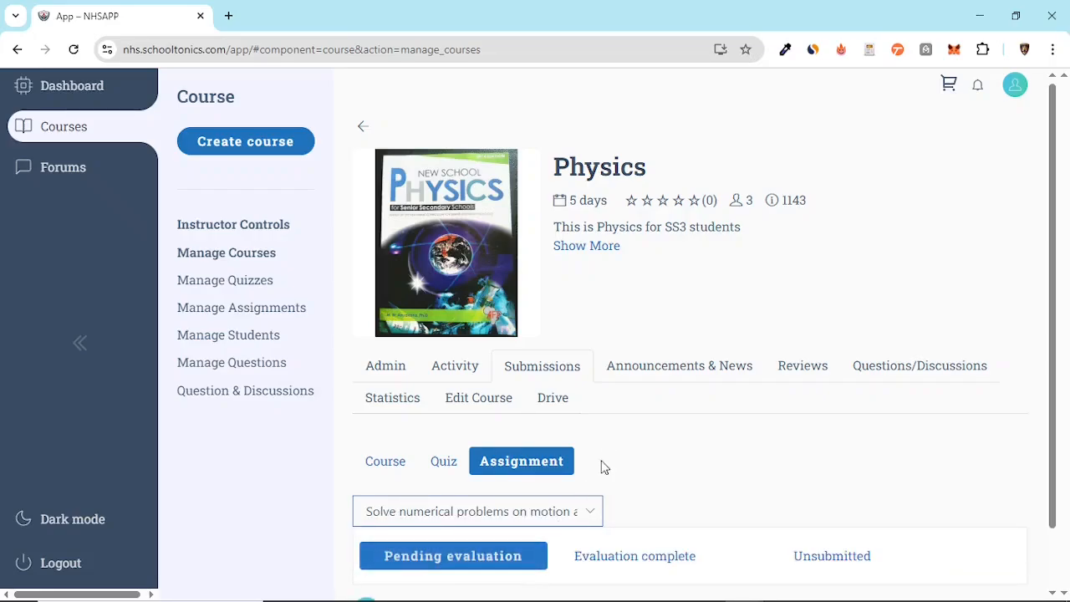
scroll(602, 465, "down", 1)
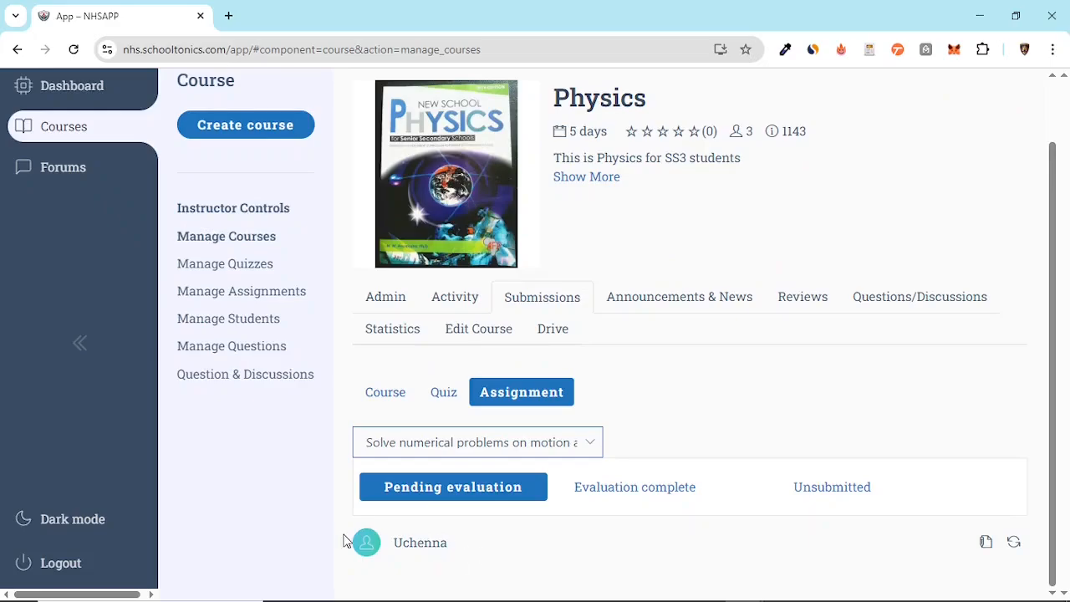
Open the student's pending assignment submission and complete its evaluation without adding any text
left_click(985, 543)
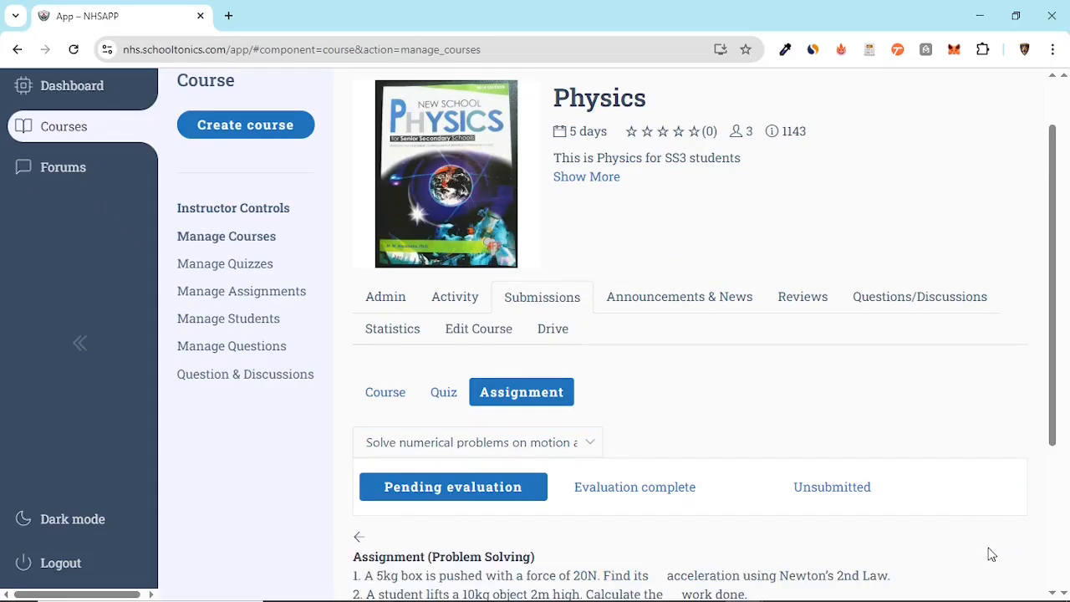
scroll(713, 427, "down", 3)
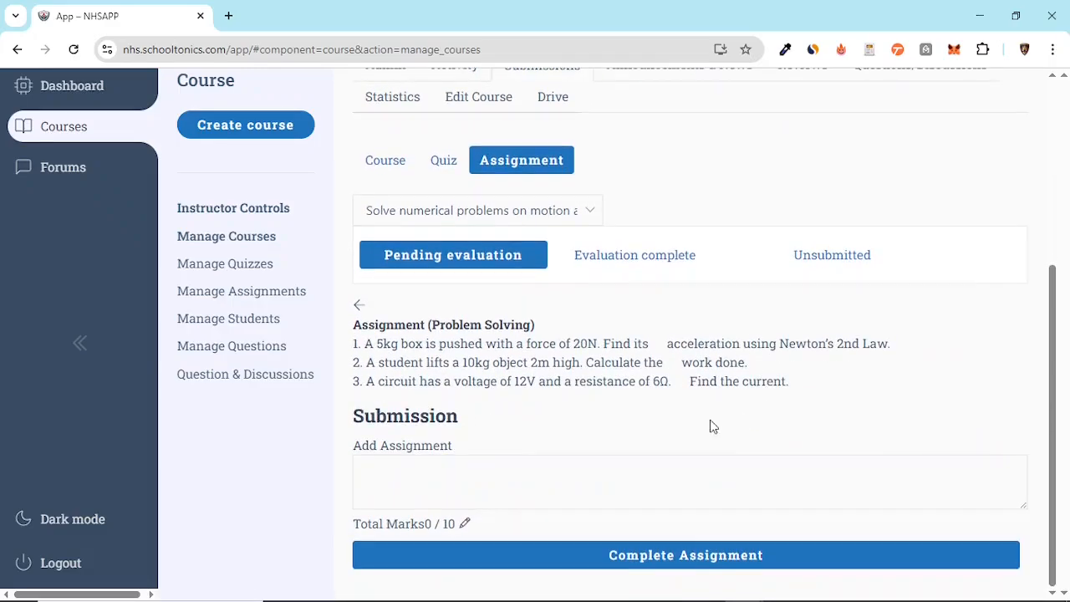
left_click(426, 472)
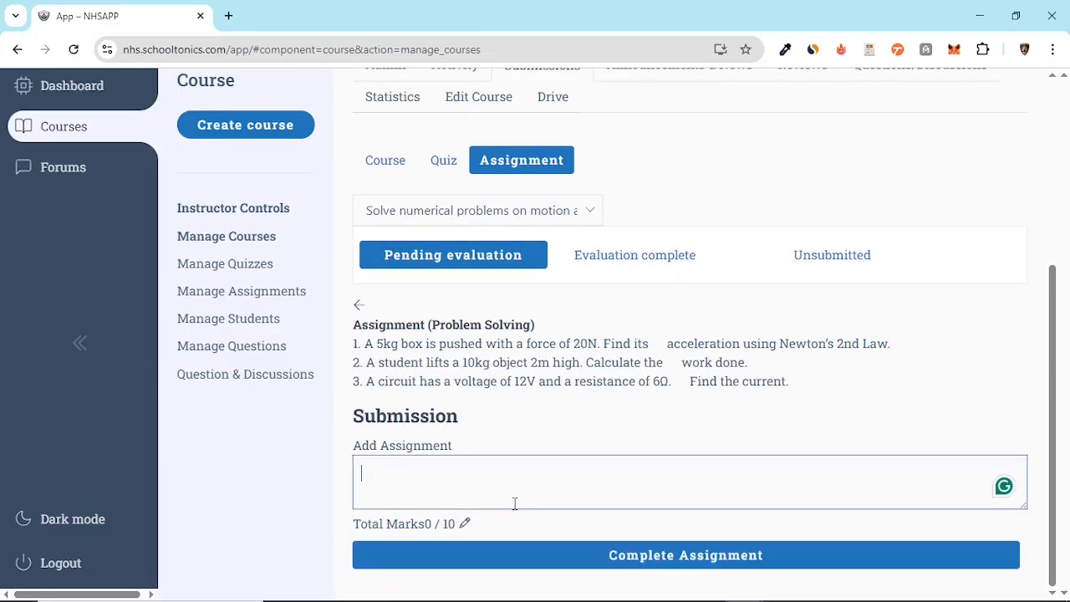
left_click(582, 558)
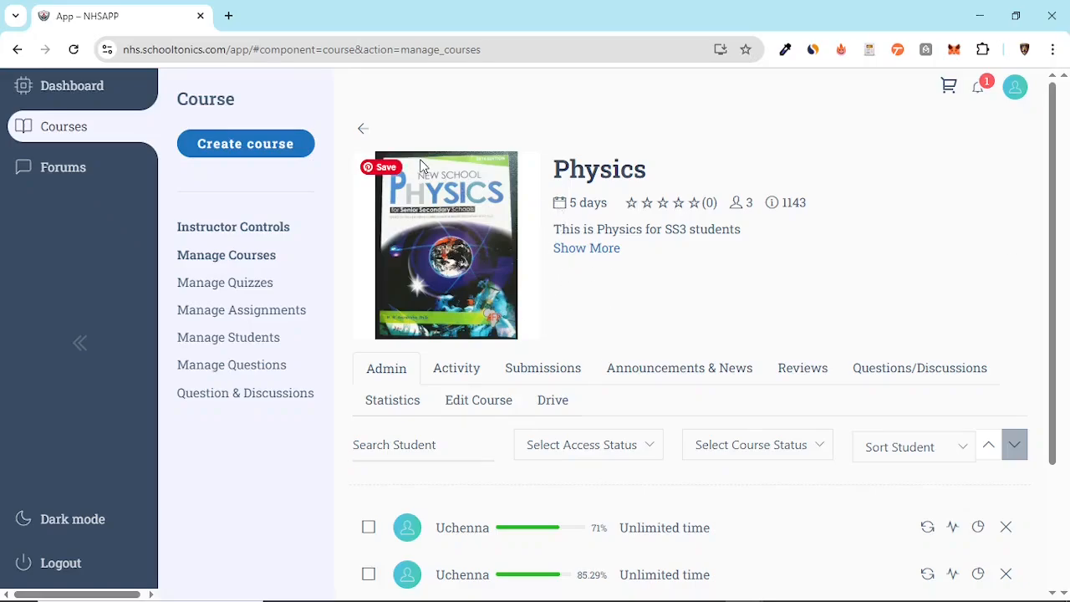
From the published courses list, enable offline access for the Physics course and try the same for BIO
left_click(362, 134)
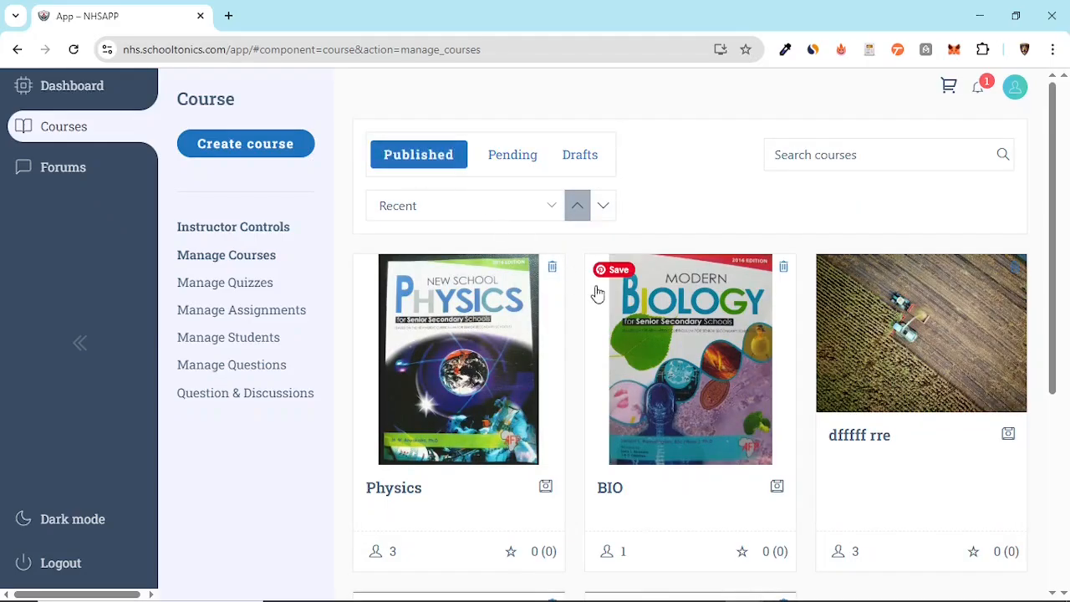
scroll(585, 276, "down", 3)
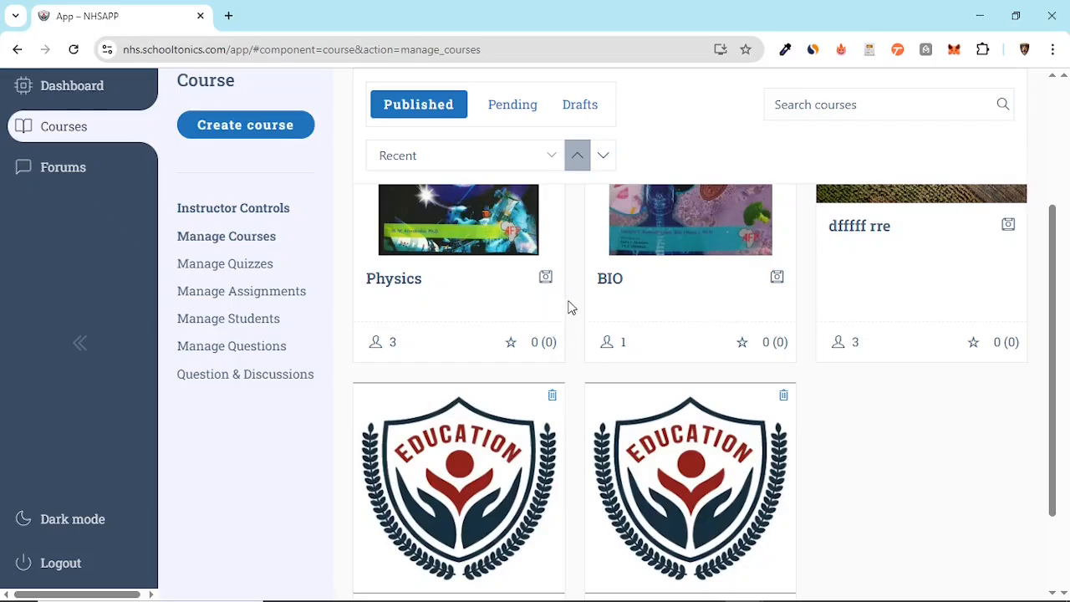
scroll(576, 301, "up", 3)
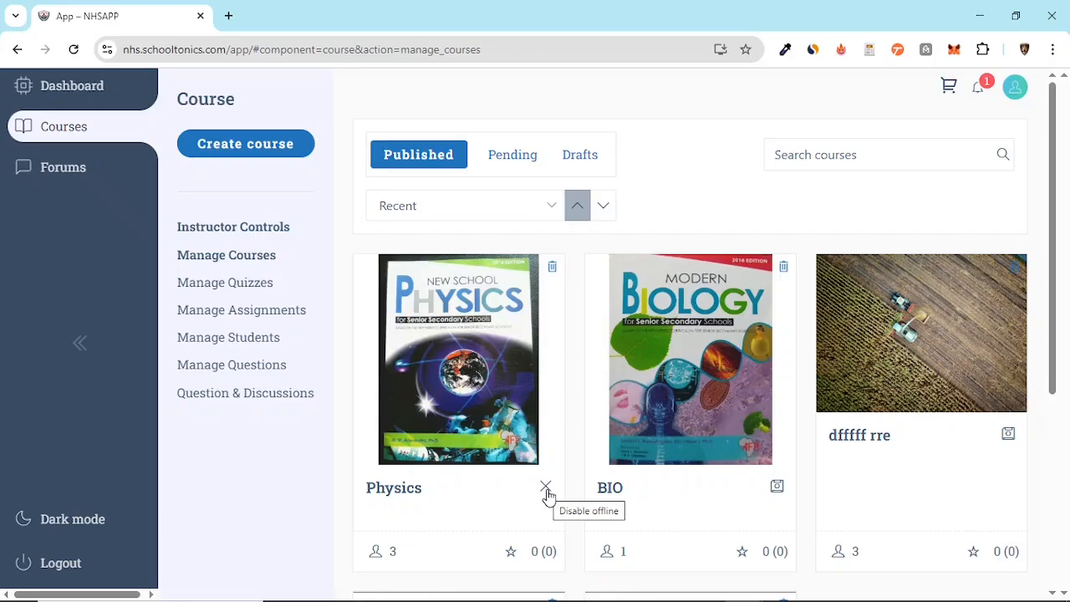
left_click(776, 493)
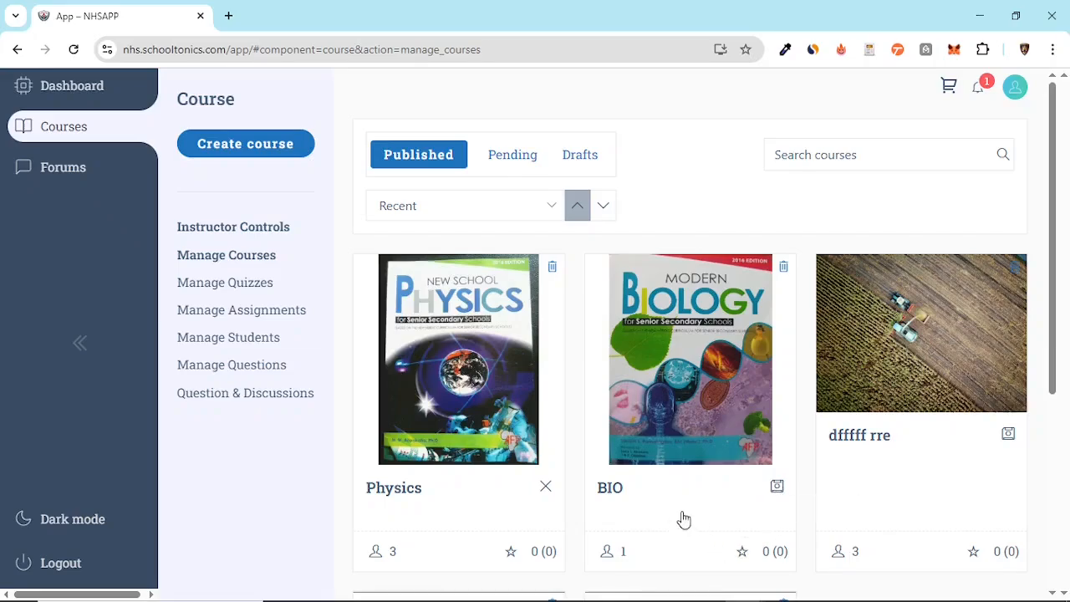
scroll(575, 388, "down", 3)
scroll(575, 389, "up", 3)
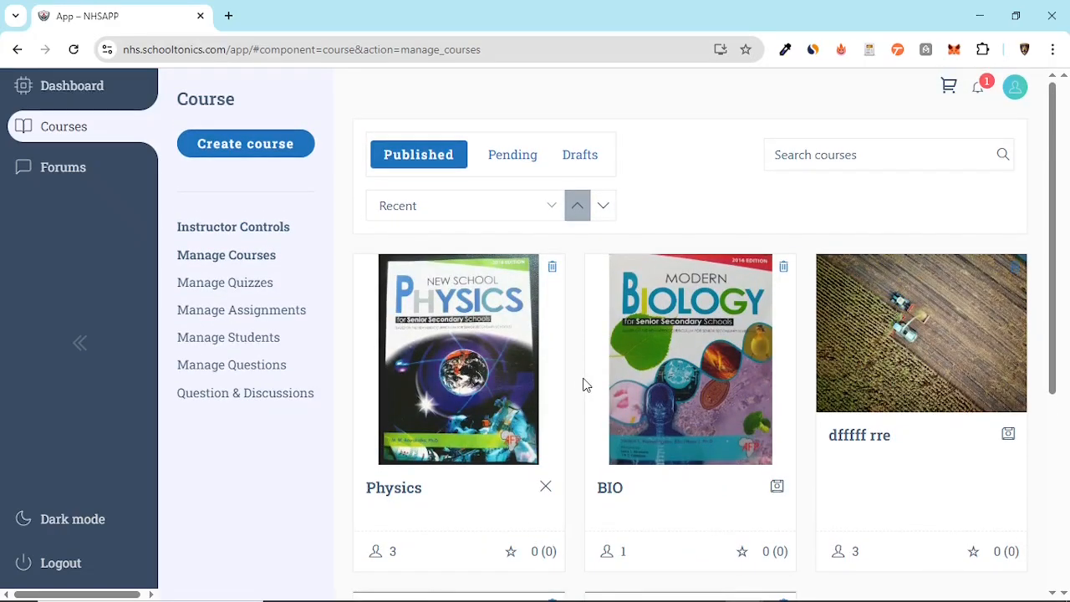